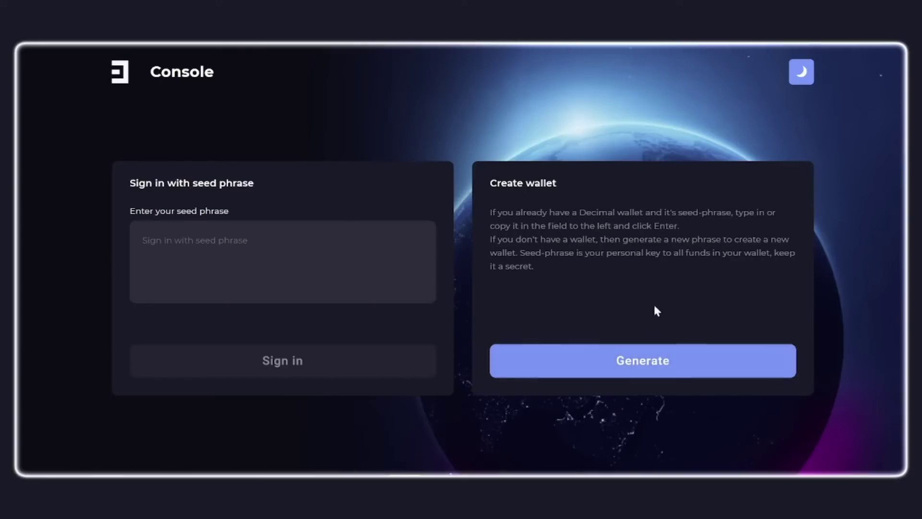
# Step: Sign in to the Decimal wallet by pasting its seed phrase into the login box
pyautogui.click(290, 250)
pyautogui.hotkey('ctrl', 'v')
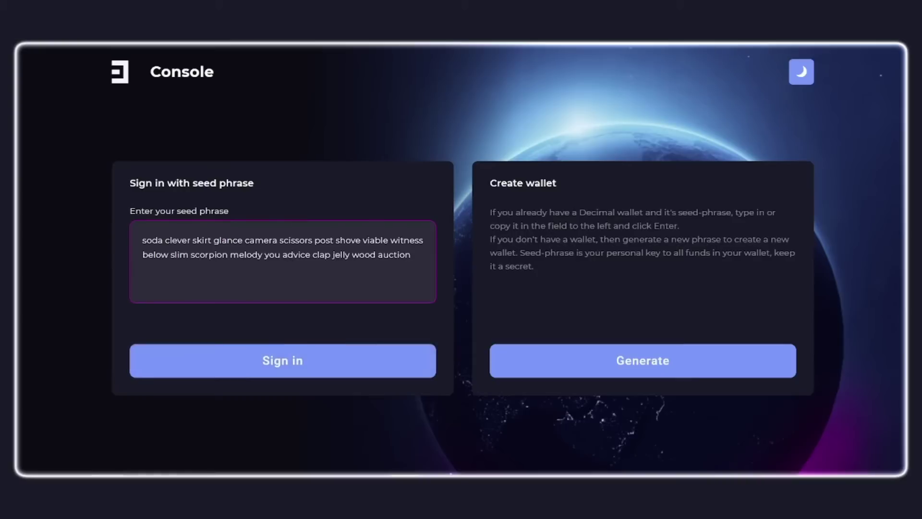
pyautogui.click(286, 362)
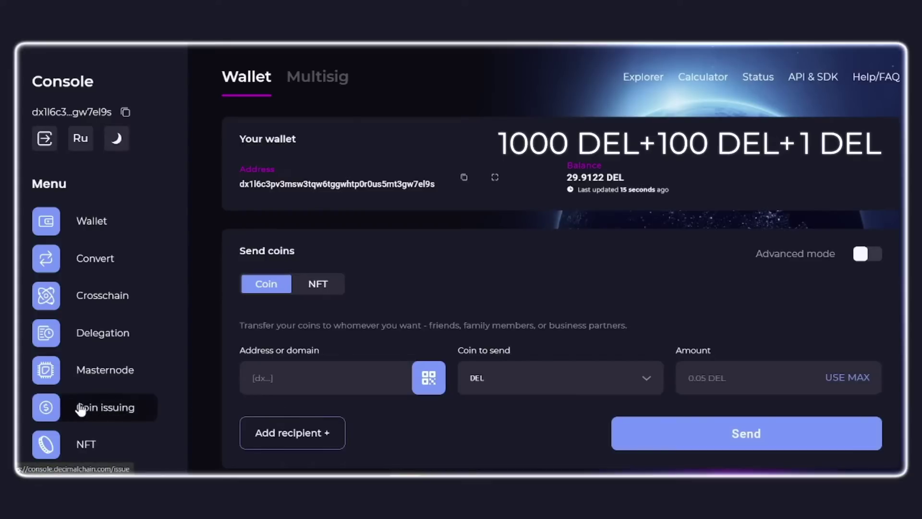
# Step: Start a new coin in Coin issuing, entering PURPLISH as the coin name and symbol
pyautogui.click(96, 415)
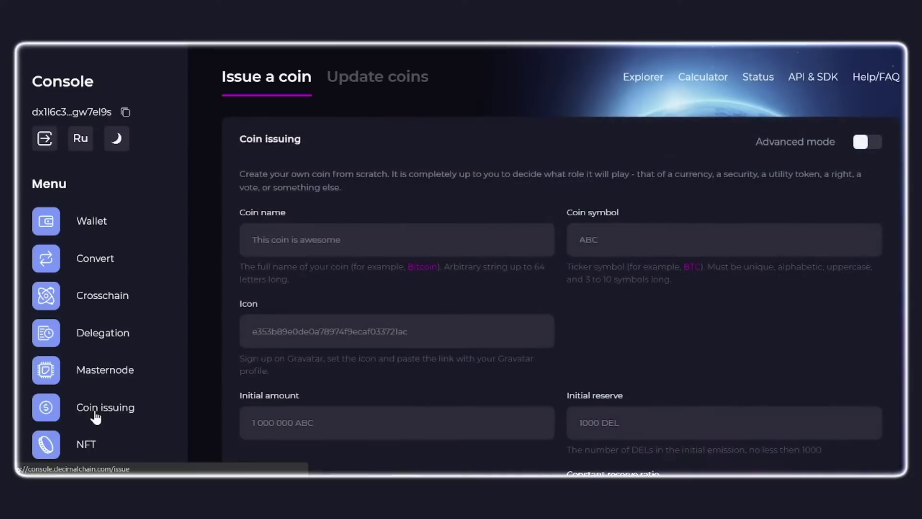
pyautogui.scroll(-3, 283, 278)
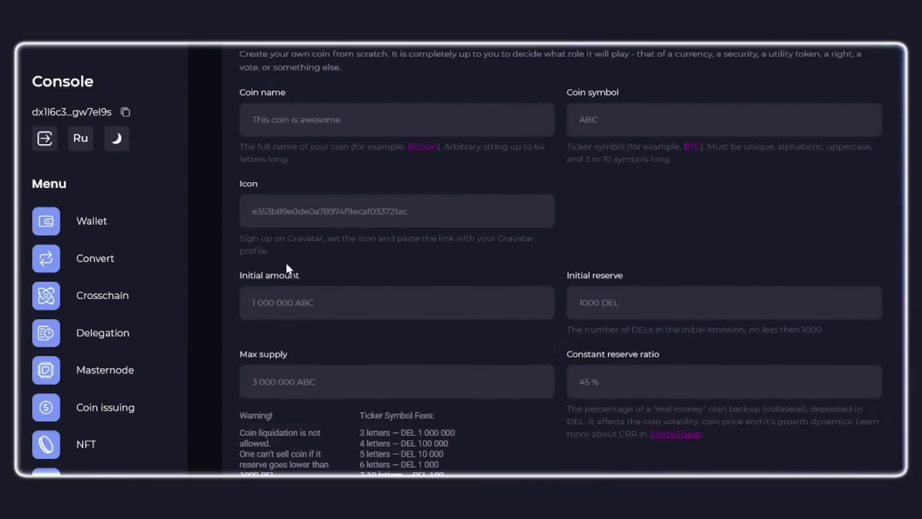
pyautogui.click(309, 123)
pyautogui.write('P')
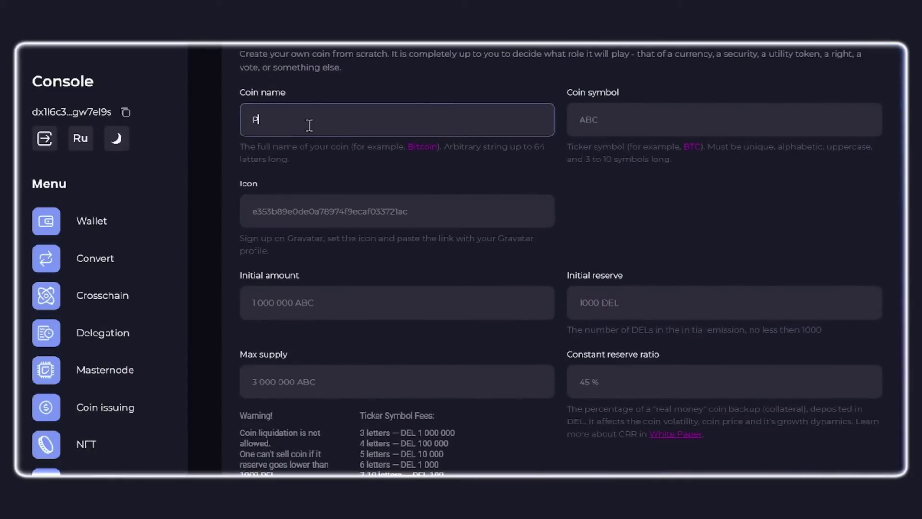
pyautogui.write('URPLISH')
pyautogui.click(622, 123)
pyautogui.click(622, 123)
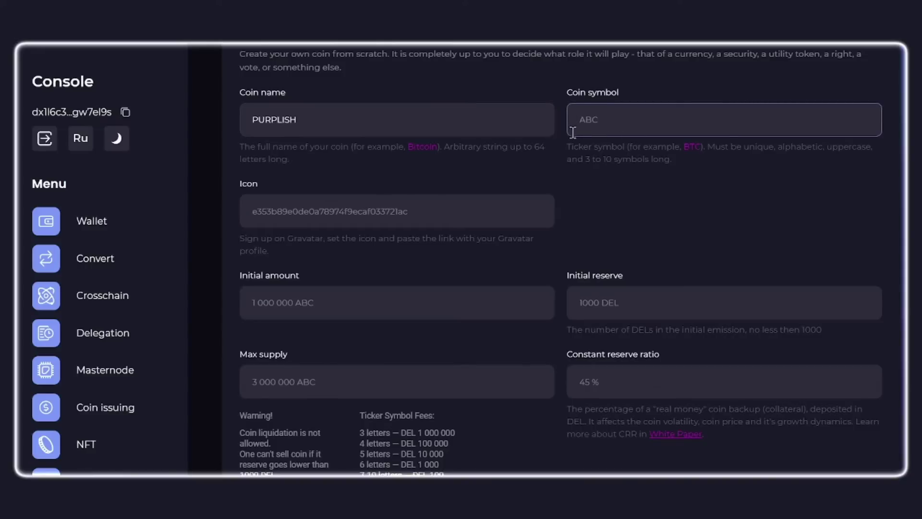
pyautogui.write('PURPLISH')
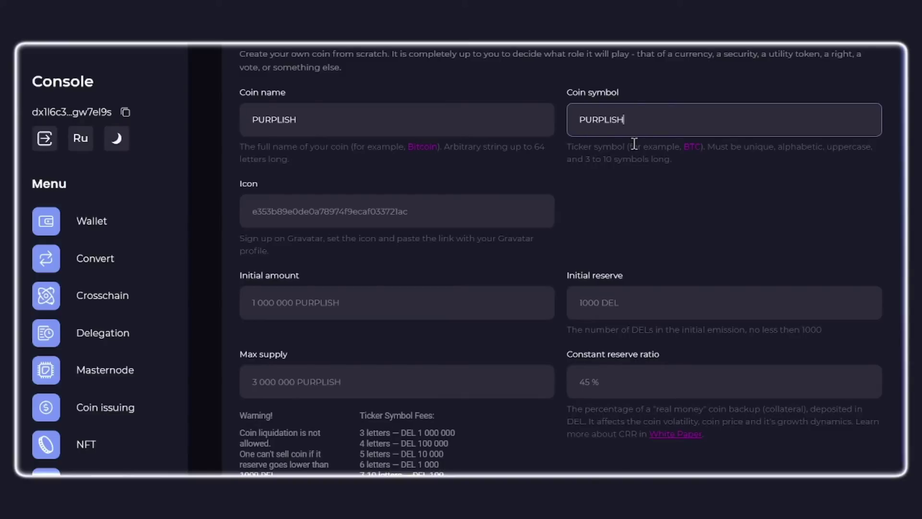
pyautogui.scroll(-1, 644, 158)
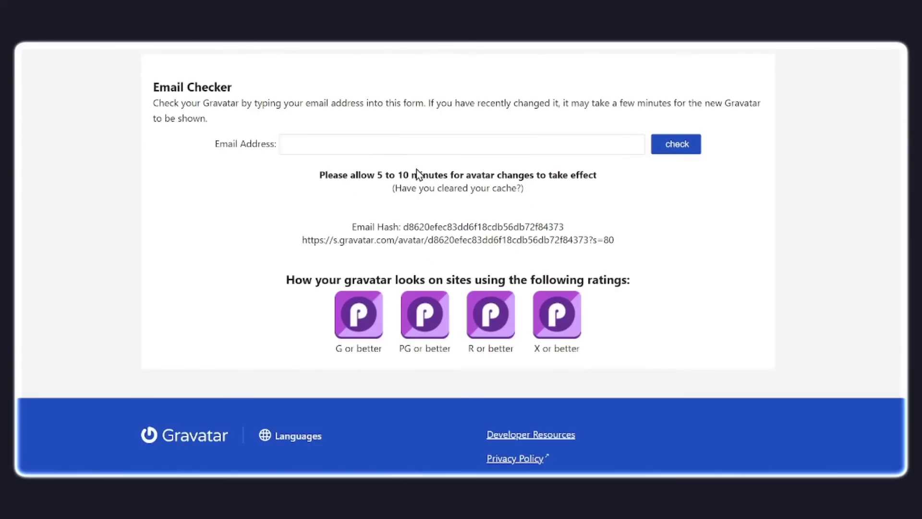
# Step: Copy the purple P avatar's email hash from the Gravatar checker page
pyautogui.moveTo(404, 227); pyautogui.dragTo(628, 224)
pyautogui.hotkey('ctrl', 'c')
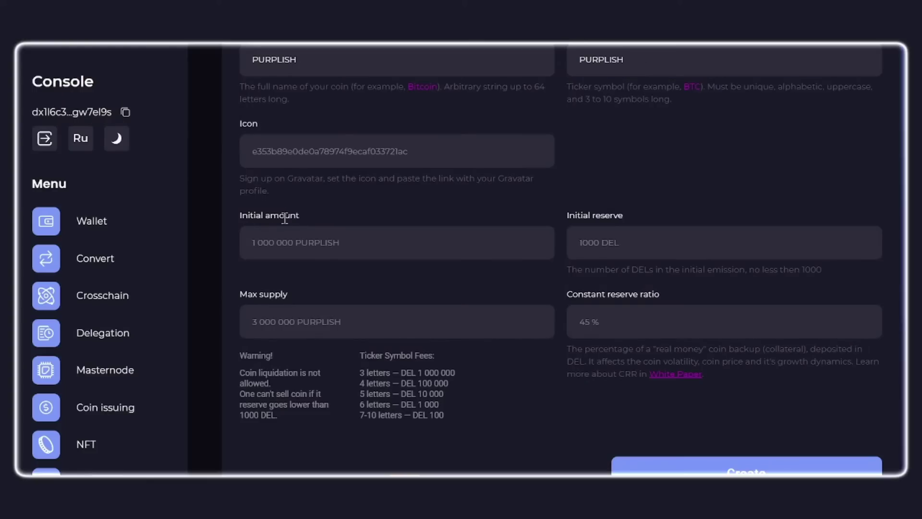
pyautogui.click(290, 156)
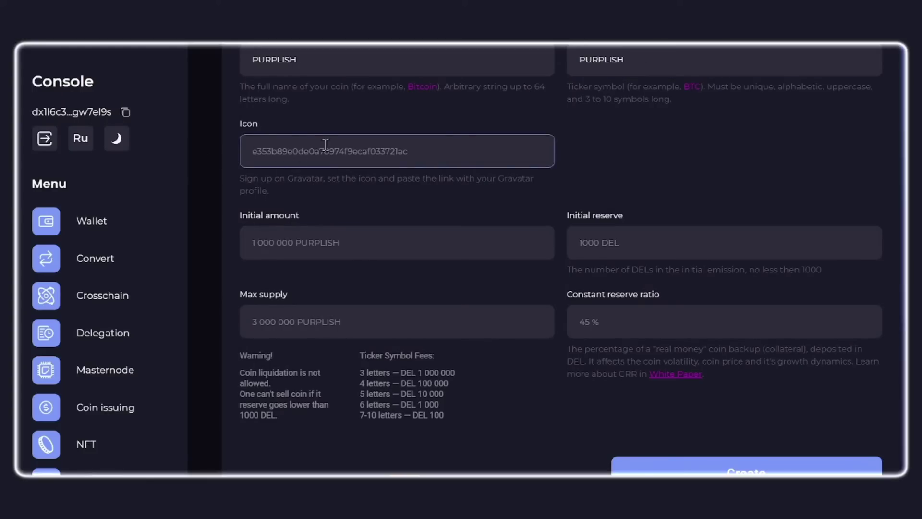
# Step: Use the Gravatar hash as the coin icon and set the initial amount to 250000 PURPLISH
pyautogui.hotkey('ctrl', 'v')
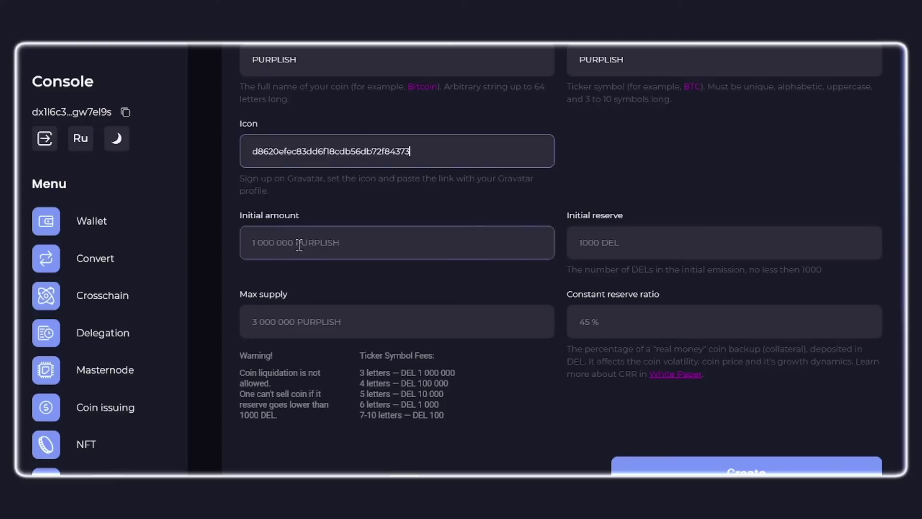
pyautogui.click(298, 220)
pyautogui.moveTo(299, 220); pyautogui.dragTo(228, 222)
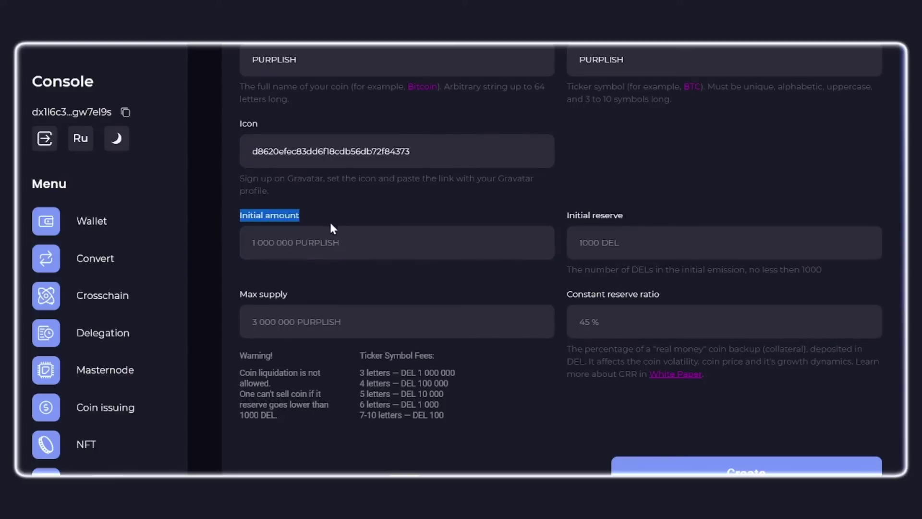
pyautogui.click(308, 241)
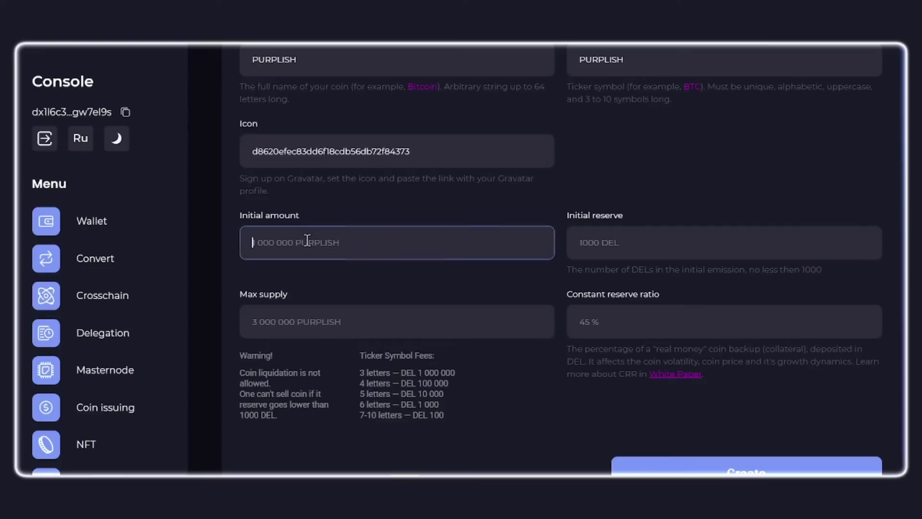
pyautogui.write('25000')
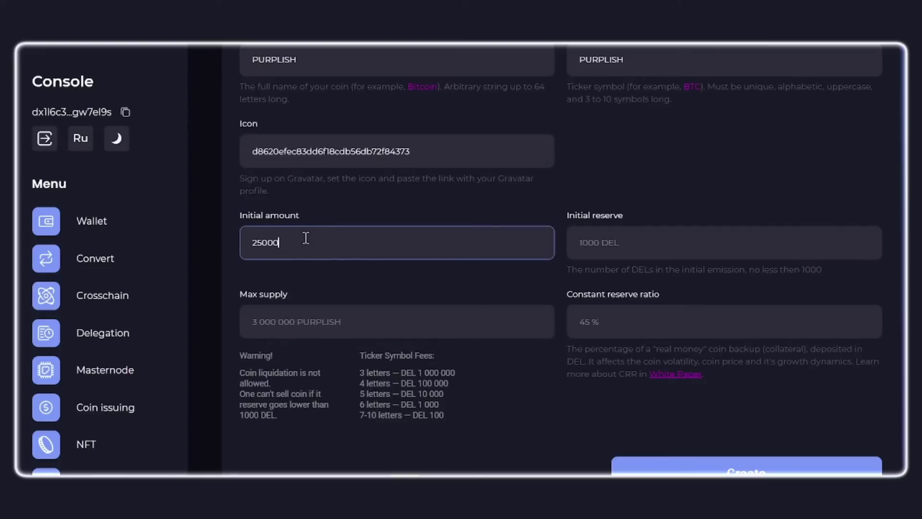
pyautogui.write('0')
pyautogui.scroll(-1, 477, 255)
pyautogui.click(459, 166)
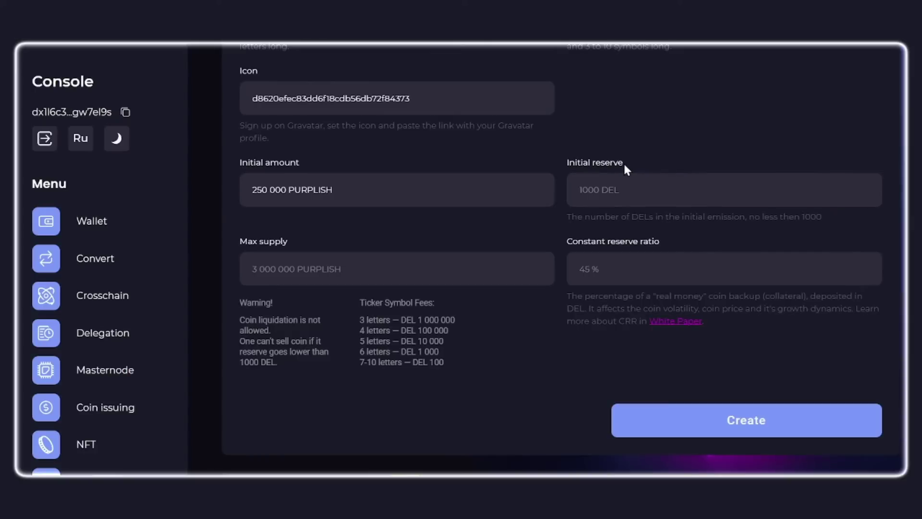
# Step: Enter an initial reserve of 1000 DEL for the PURPLISH coin
pyautogui.moveTo(622, 161); pyautogui.dragTo(564, 163)
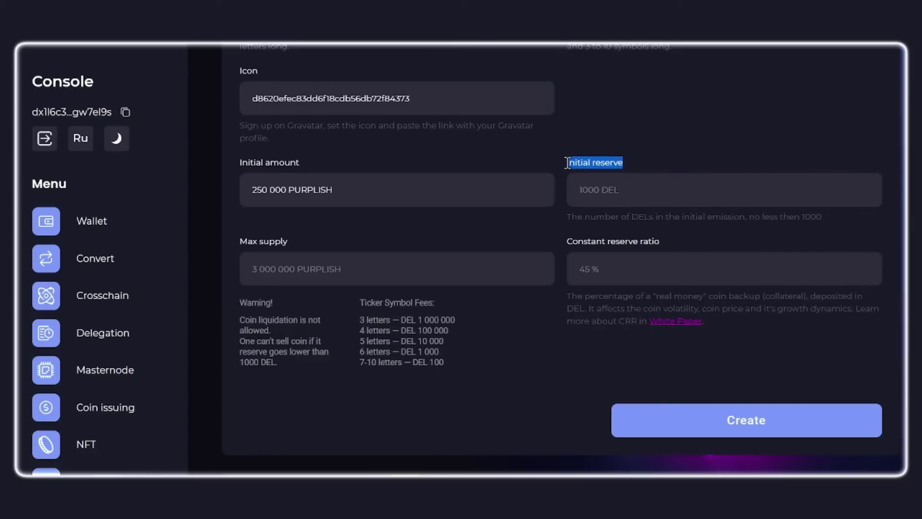
pyautogui.click(598, 184)
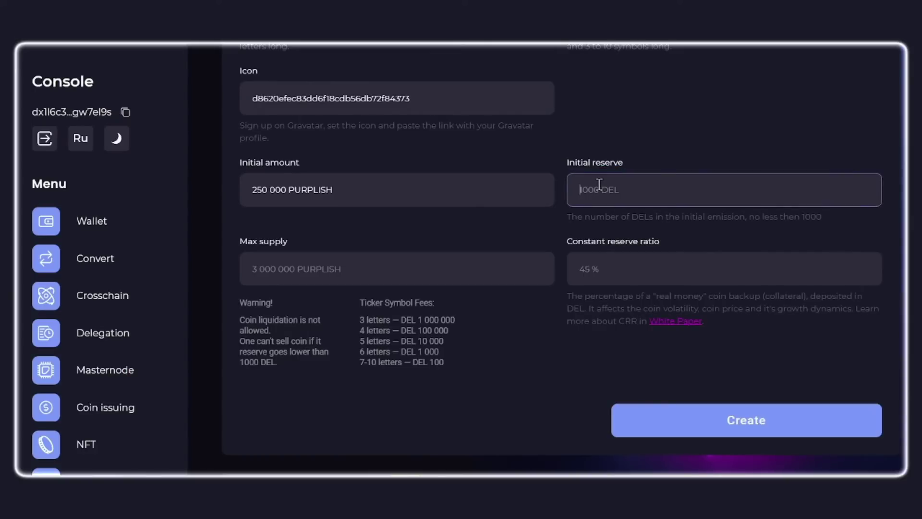
pyautogui.write('1000')
pyautogui.scroll(-2, 617, 162)
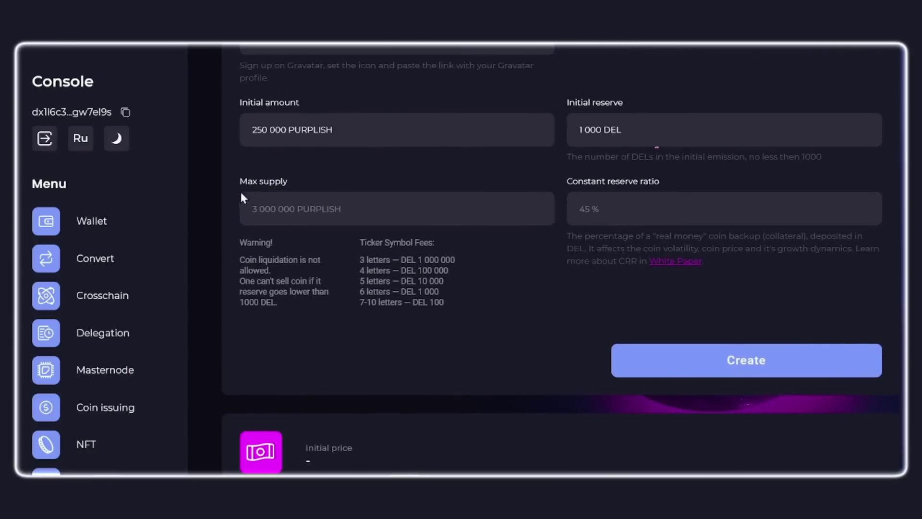
pyautogui.moveTo(287, 182); pyautogui.dragTo(240, 182)
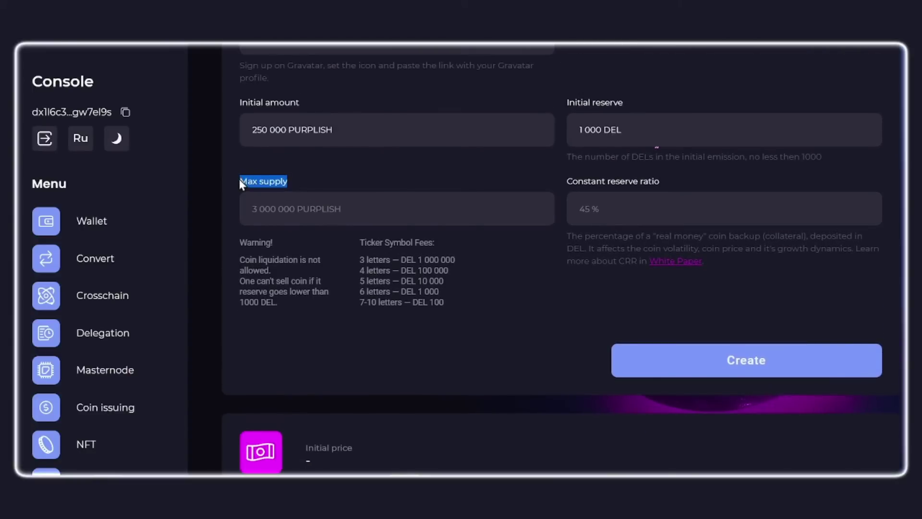
pyautogui.click(258, 198)
pyautogui.write('1 0')
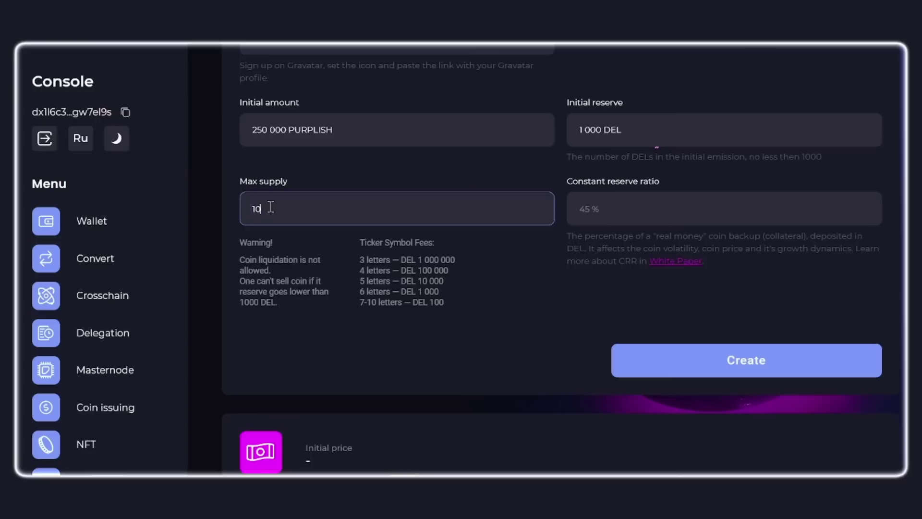
pyautogui.write('00 000 000')
pyautogui.click(287, 257)
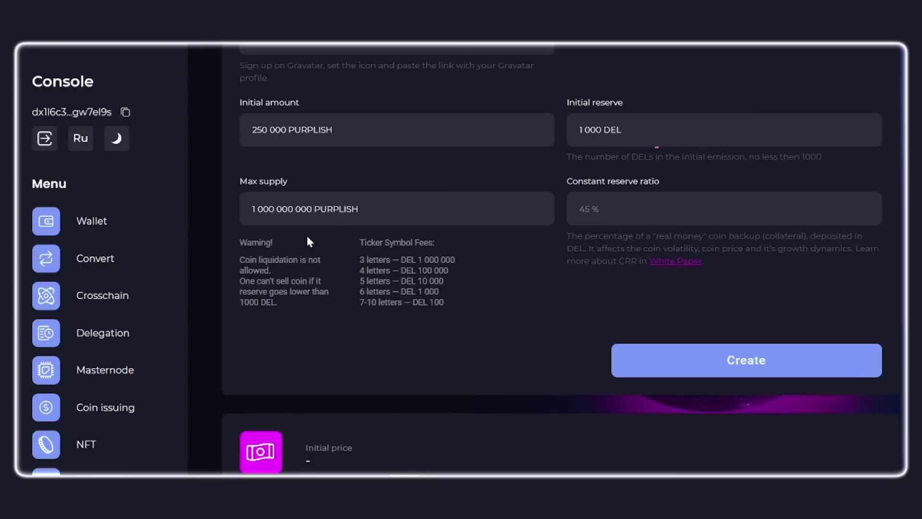
# Step: Set the constant reserve ratio to 65 %
pyautogui.moveTo(665, 179); pyautogui.dragTo(566, 182)
pyautogui.click(595, 216)
pyautogui.write('65')
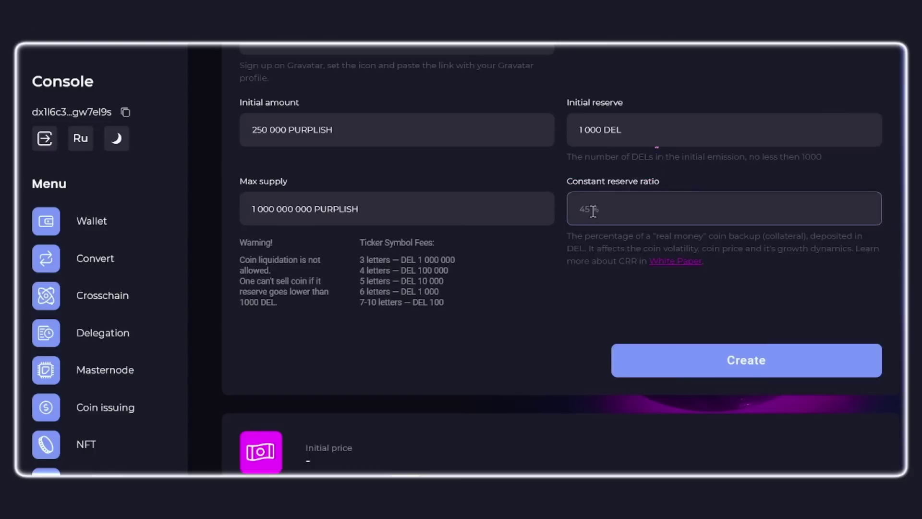
pyautogui.click(603, 239)
# Step: Highlight key phrases in the reserve ratio explanation and scroll through the form to review it
pyautogui.doubleClick(681, 248)
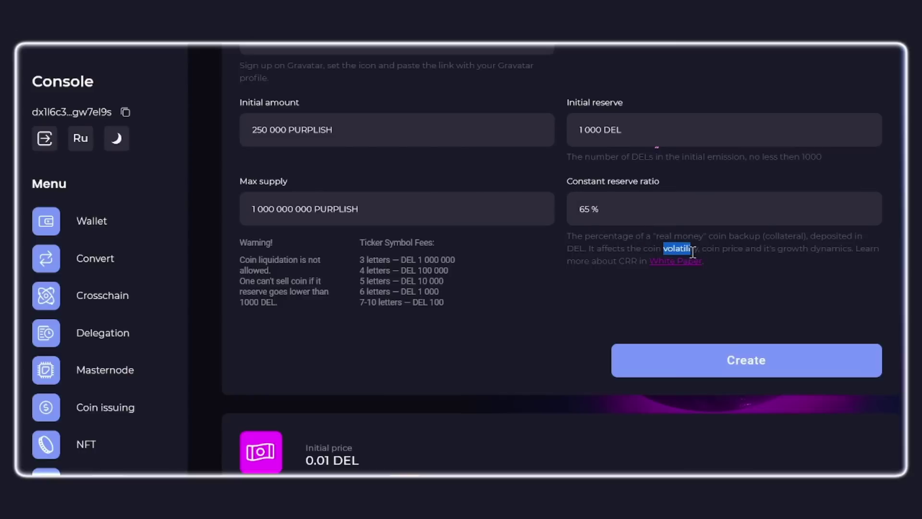
pyautogui.click(700, 250)
pyautogui.moveTo(763, 250); pyautogui.dragTo(844, 248)
pyautogui.click(844, 249)
pyautogui.scroll(-1, 840, 247)
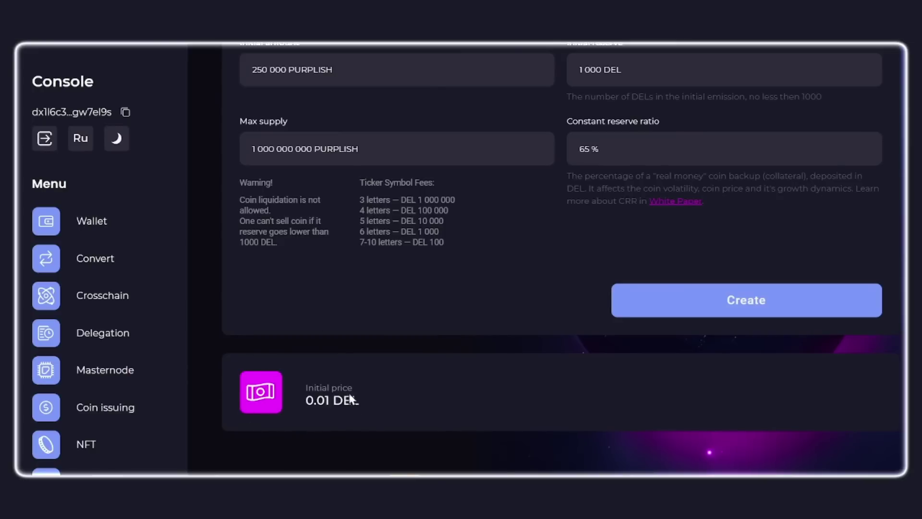
pyautogui.scroll(7, 403, 379)
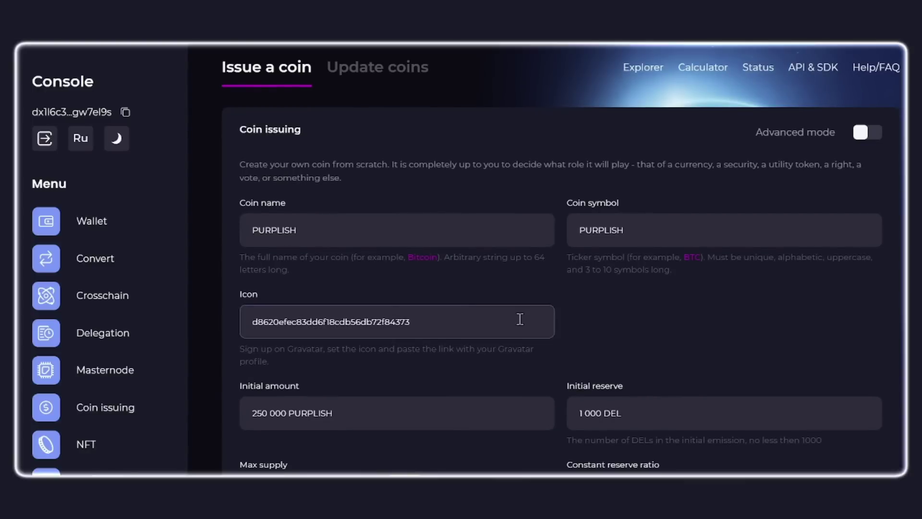
pyautogui.scroll(-5, 520, 319)
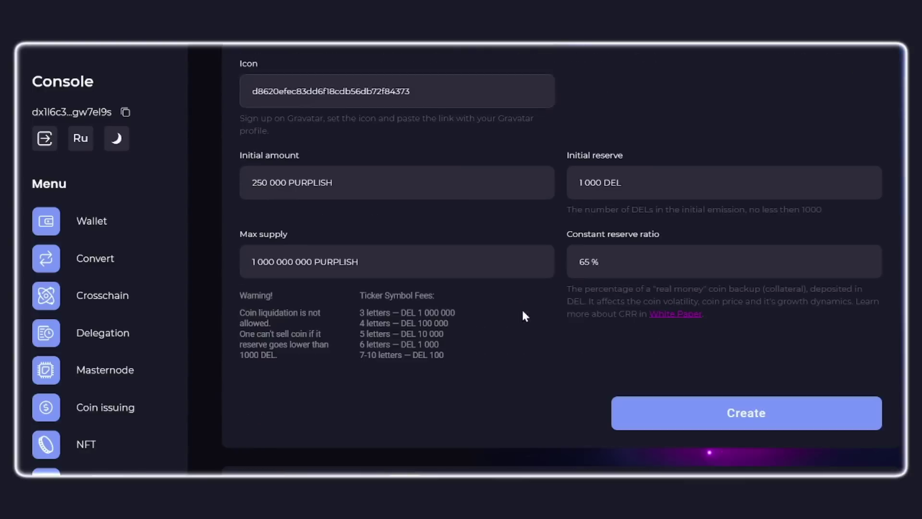
pyautogui.click(675, 314)
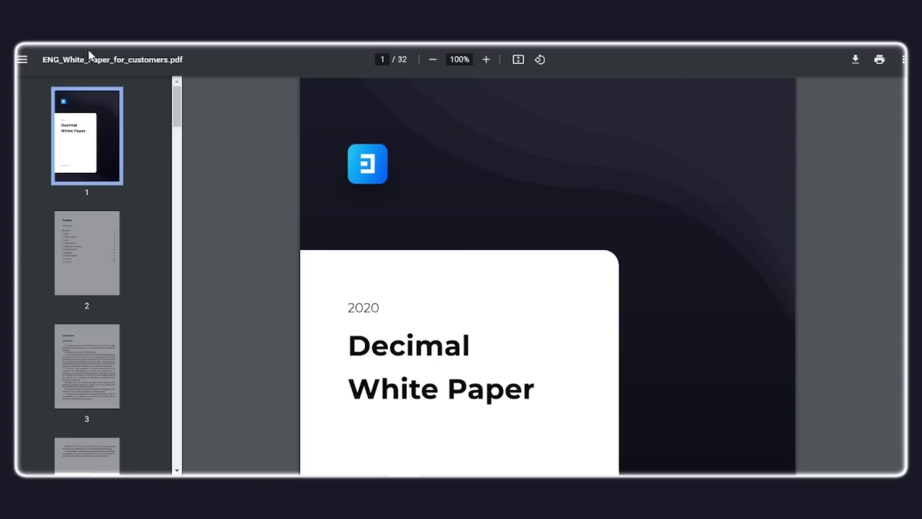
pyautogui.click(92, 251)
pyautogui.scroll(-2, 402, 305)
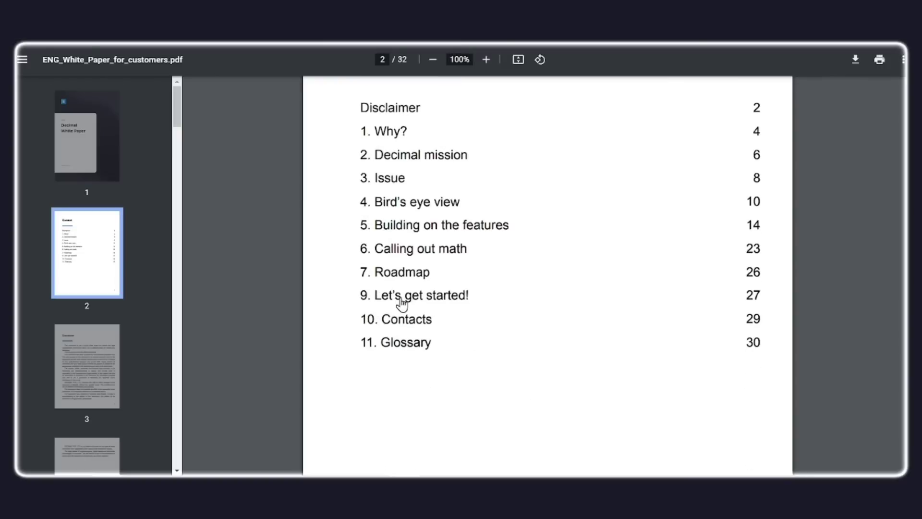
pyautogui.click(413, 209)
pyautogui.scroll(6, 496, 258)
pyautogui.scroll(-1, 475, 373)
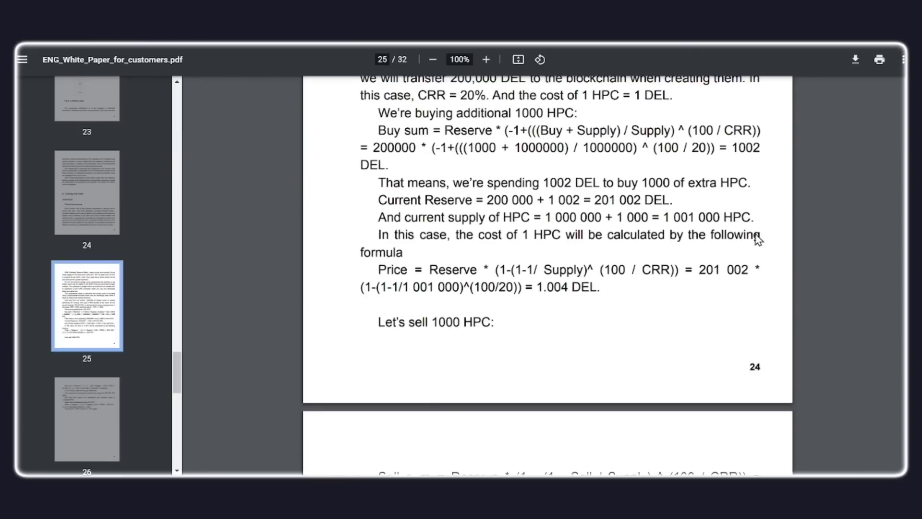
pyautogui.scroll(-5, 526, 356)
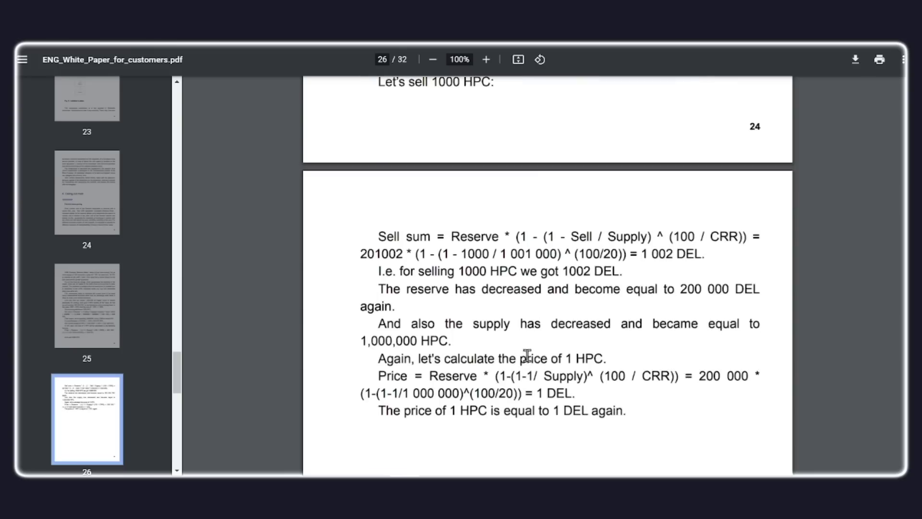
pyautogui.scroll(-5, 533, 359)
pyautogui.scroll(5, 621, 303)
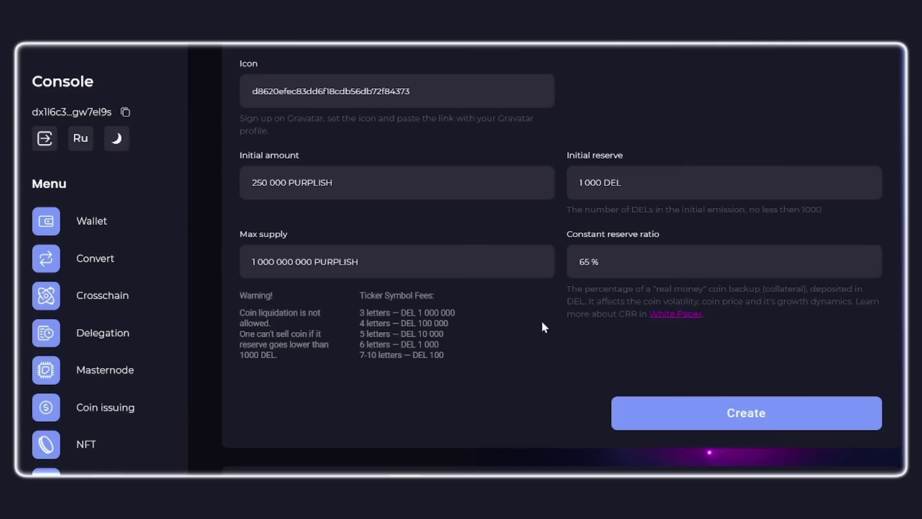
pyautogui.scroll(5, 544, 327)
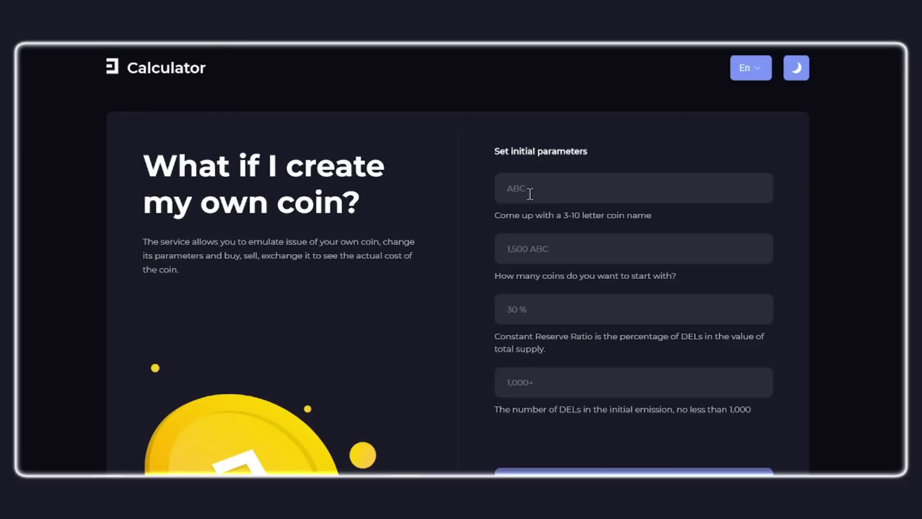
# Step: Simulate PURPLISH in the Calculator with 1500 coins, 65 % CRR and 1000 DEL reserve
pyautogui.click(529, 192)
pyautogui.write('PURRLISH')
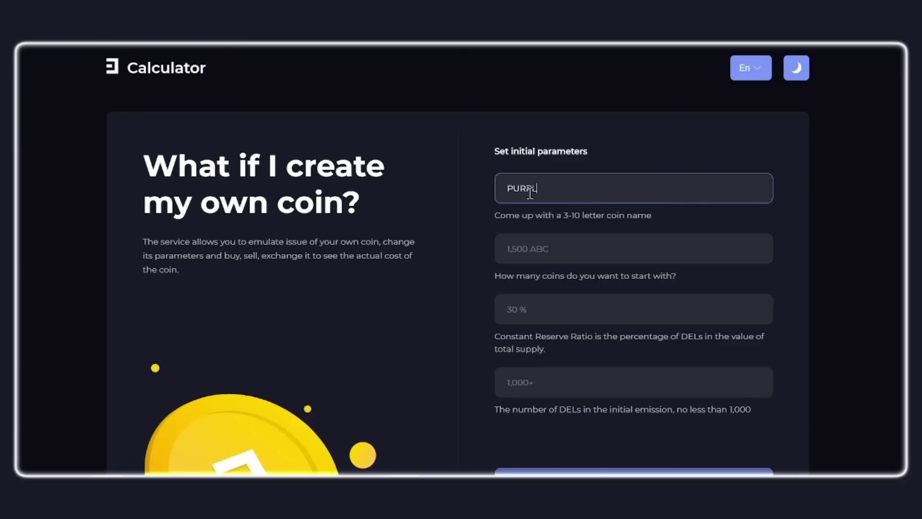
pyautogui.click(536, 253)
pyautogui.write('1500')
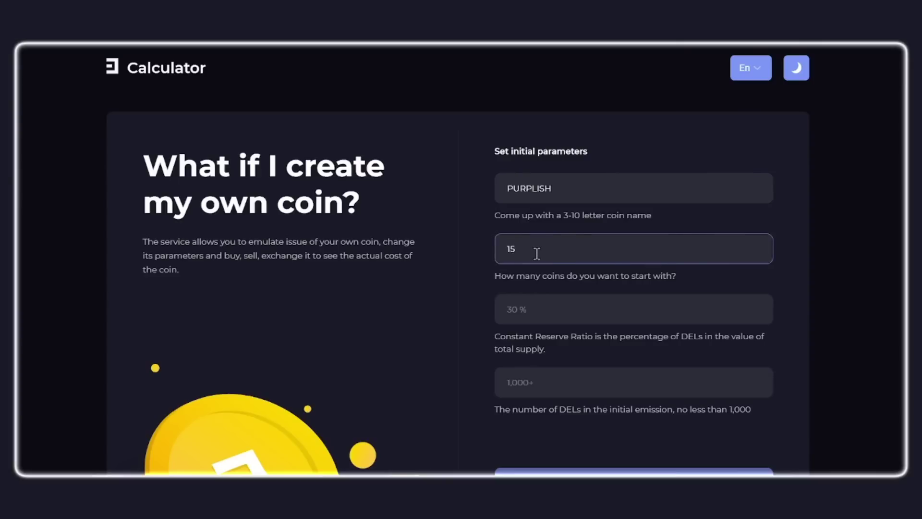
pyautogui.click(523, 305)
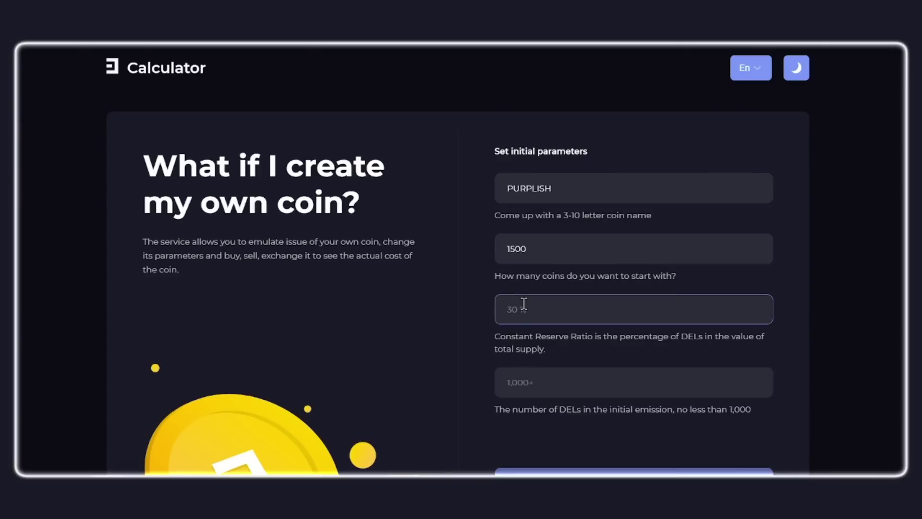
pyautogui.write('65')
pyautogui.click(544, 387)
pyautogui.write('1000')
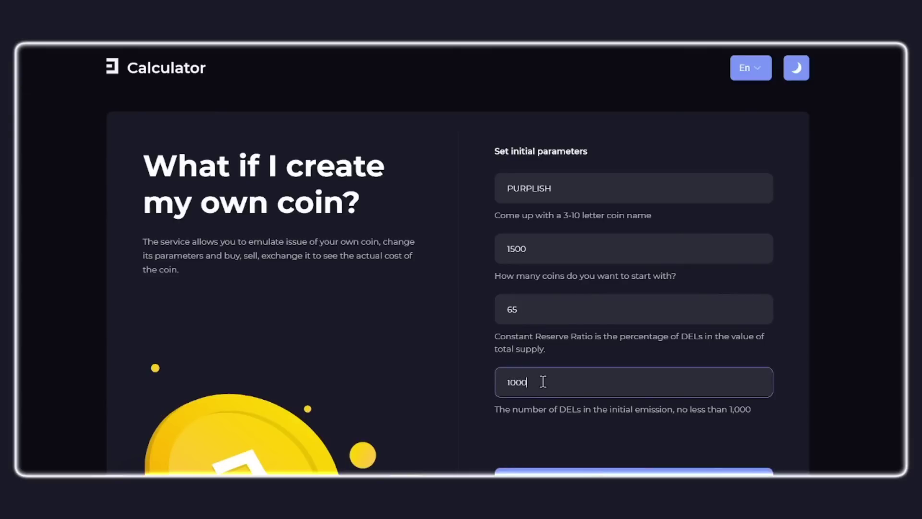
pyautogui.scroll(-2, 543, 381)
pyautogui.scroll(-2, 543, 381)
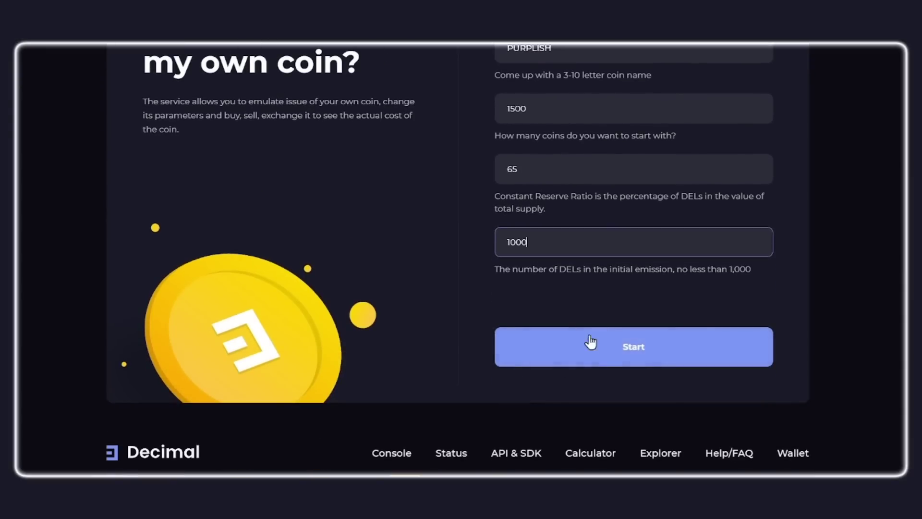
pyautogui.click(622, 358)
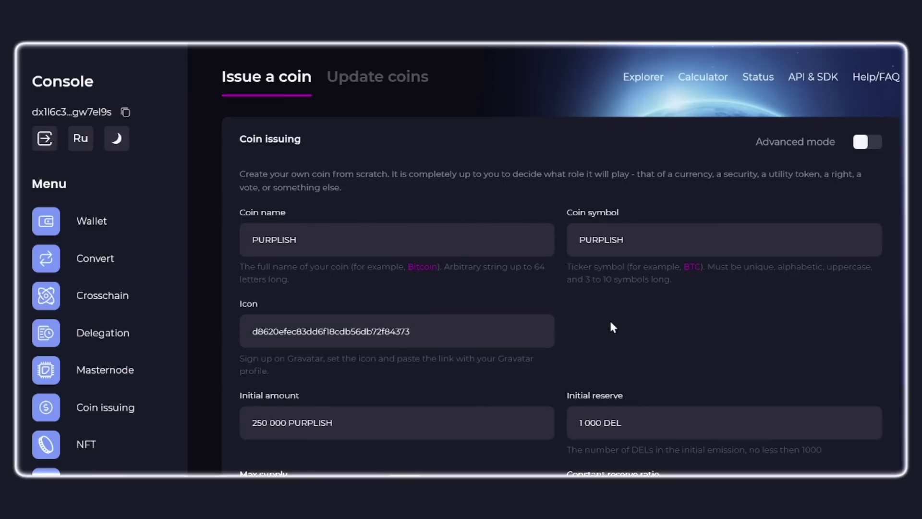
# Step: Scroll through the Issue a coin form to review the PURPLISH settings
pyautogui.scroll(-4, 610, 323)
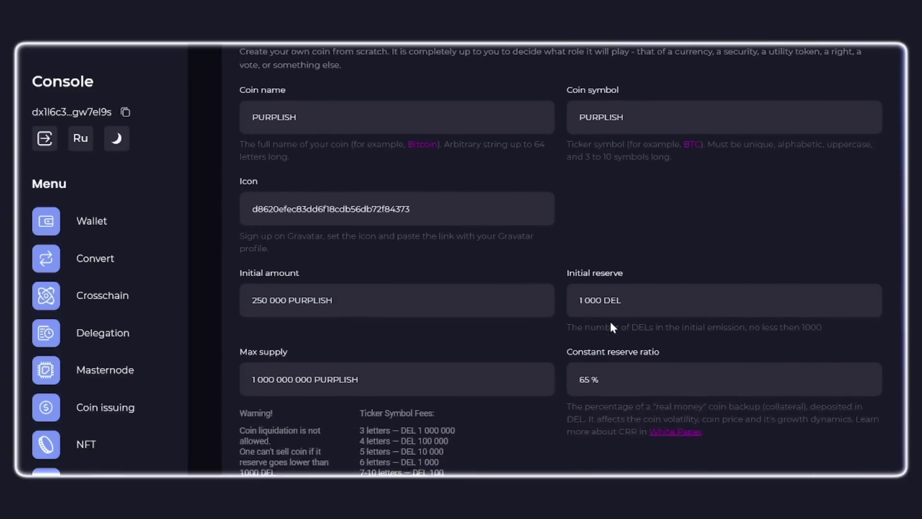
pyautogui.scroll(-1, 611, 327)
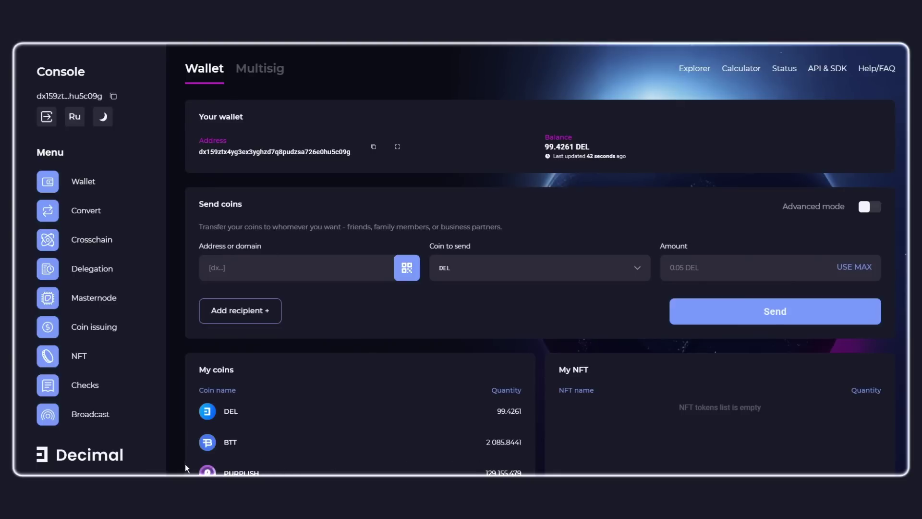
# Step: Bring up PURPLISH's Edit coin dialog from the Update coins list in Coin issuing
pyautogui.click(118, 326)
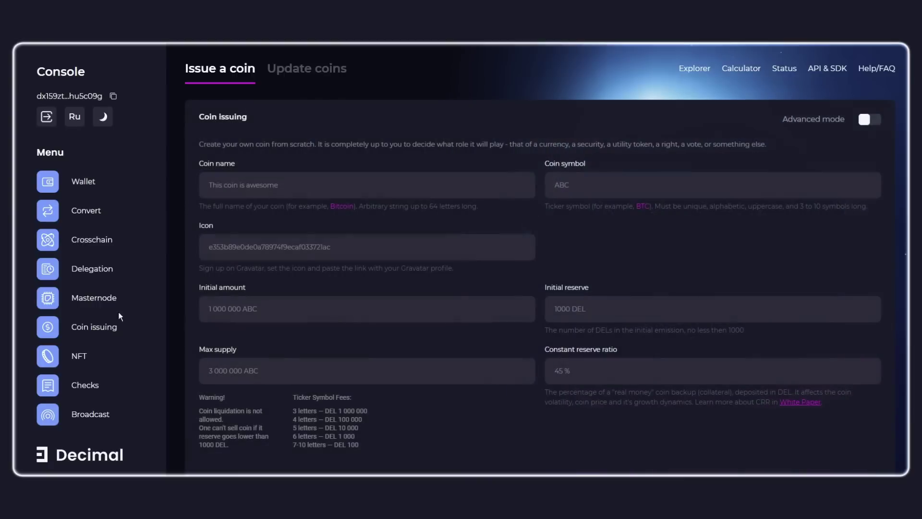
pyautogui.click(303, 73)
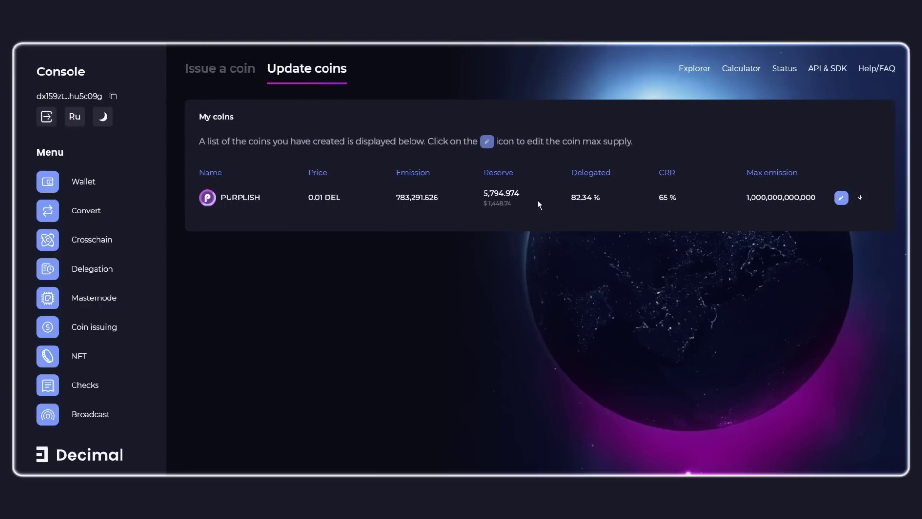
pyautogui.click(841, 198)
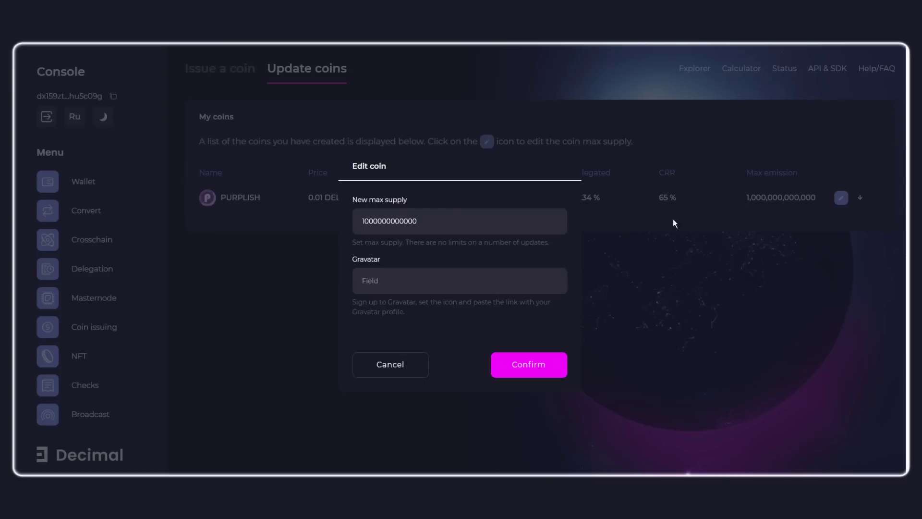